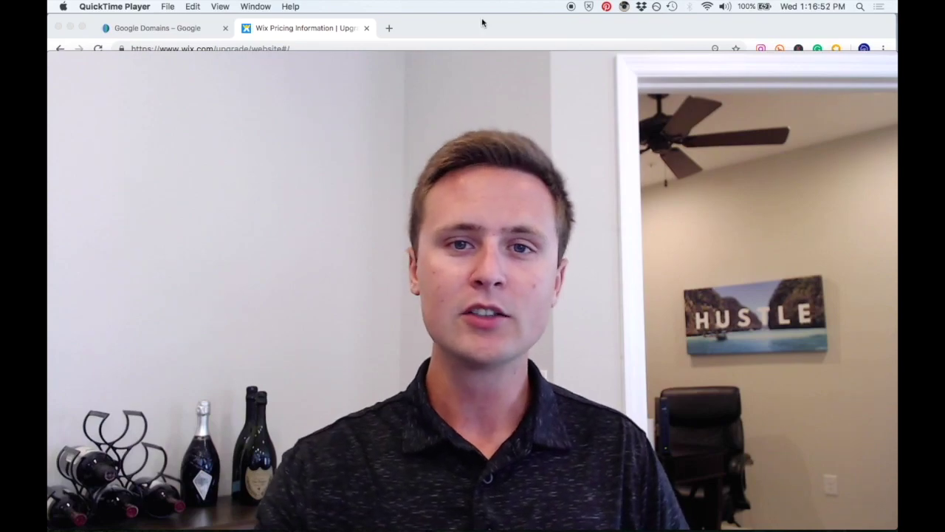
- Shrink the QuickTime camera recording so the Wix Premium Plans pricing page shows
left_click(80, 58)
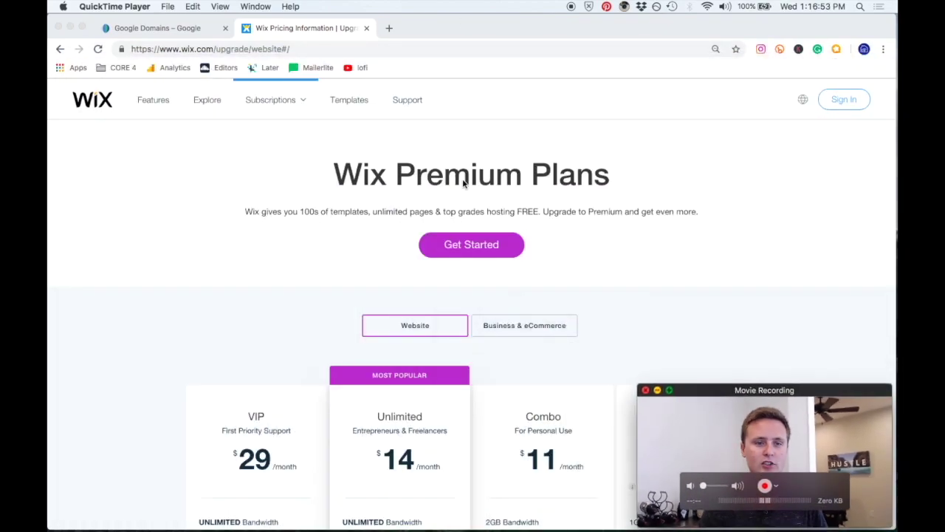
- Scroll the Wix pricing page down to all four plan cards, VIP through $5 Connect Domain
left_click(690, 264)
scroll(701, 268, "down", 3)
scroll(776, 319, "down", 1)
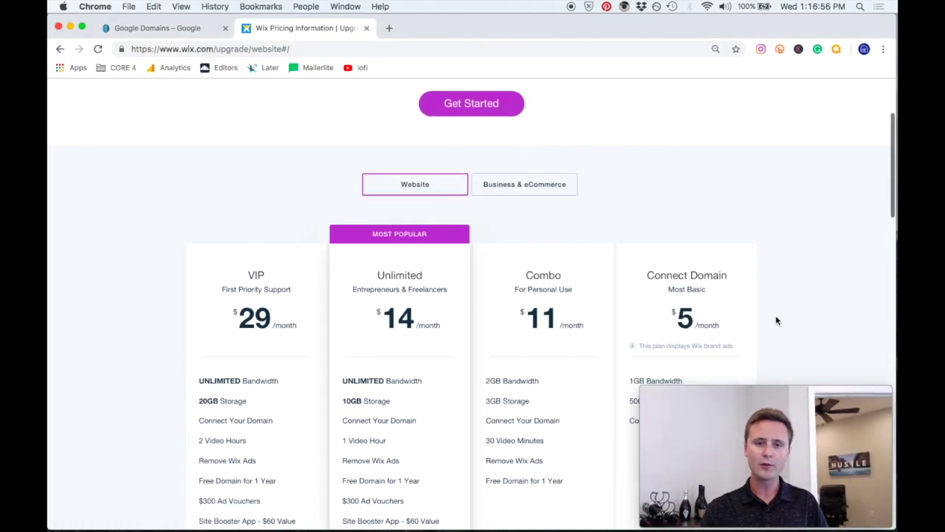
scroll(776, 320, "down", 2)
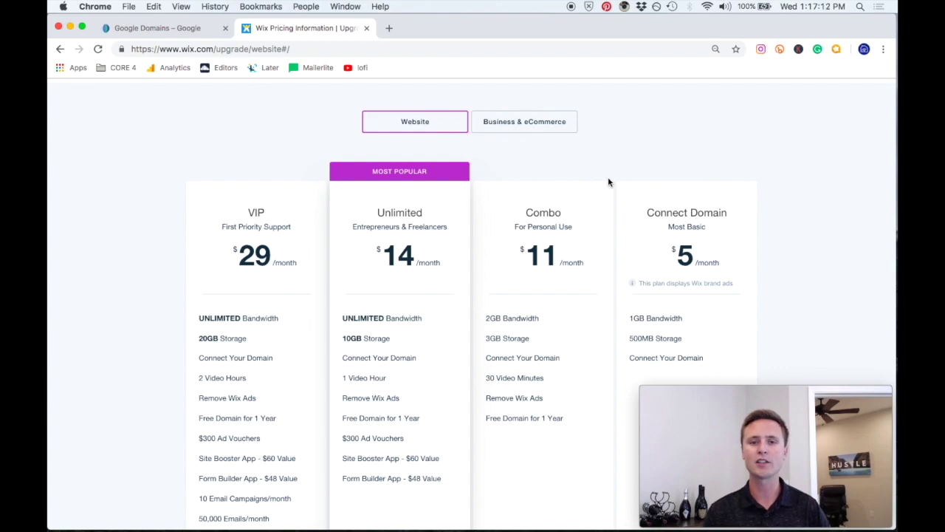
scroll(608, 181, "down", 2)
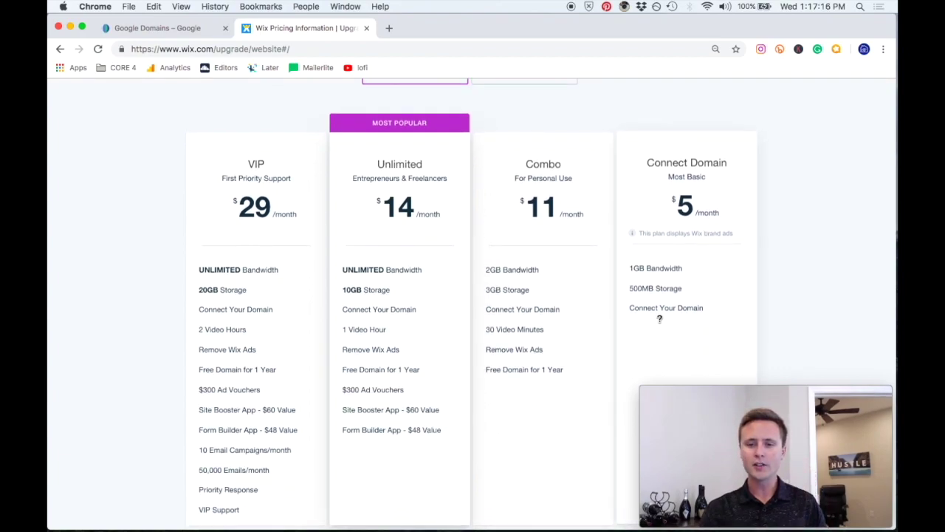
scroll(719, 229, "down", 3)
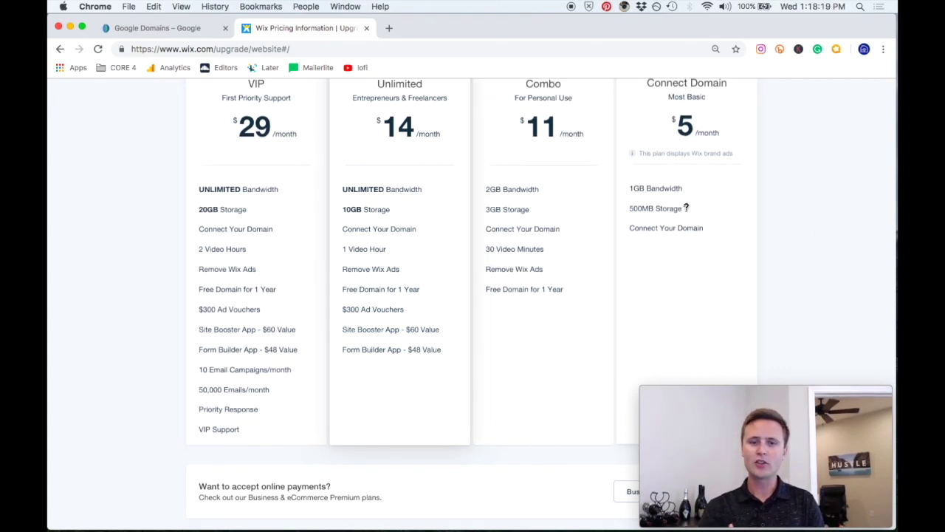
scroll(633, 211, "up", 5)
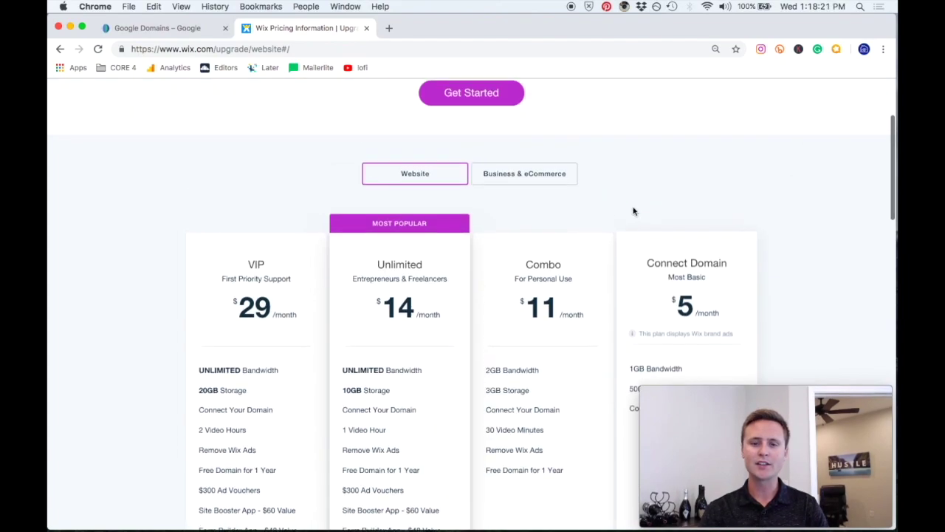
left_click(519, 177)
left_click(413, 176)
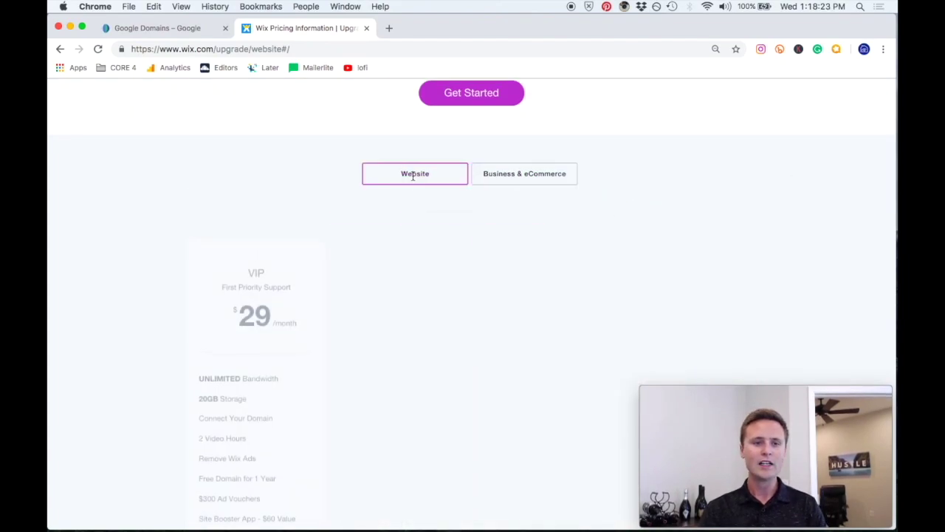
left_click(155, 29)
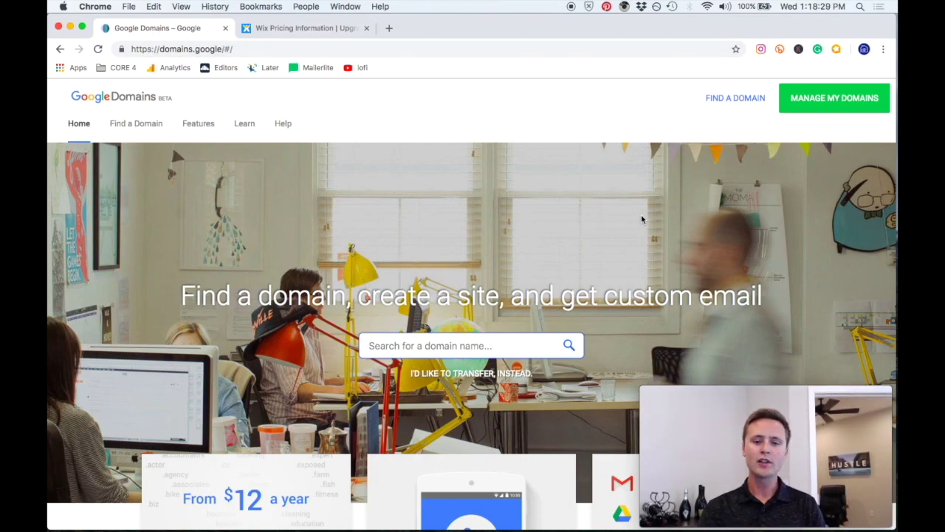
- Browse the Google Domains home page advertising domains from $12 a year
scroll(641, 219, "down", 5)
scroll(495, 182, "up", 1)
scroll(497, 185, "up", 3)
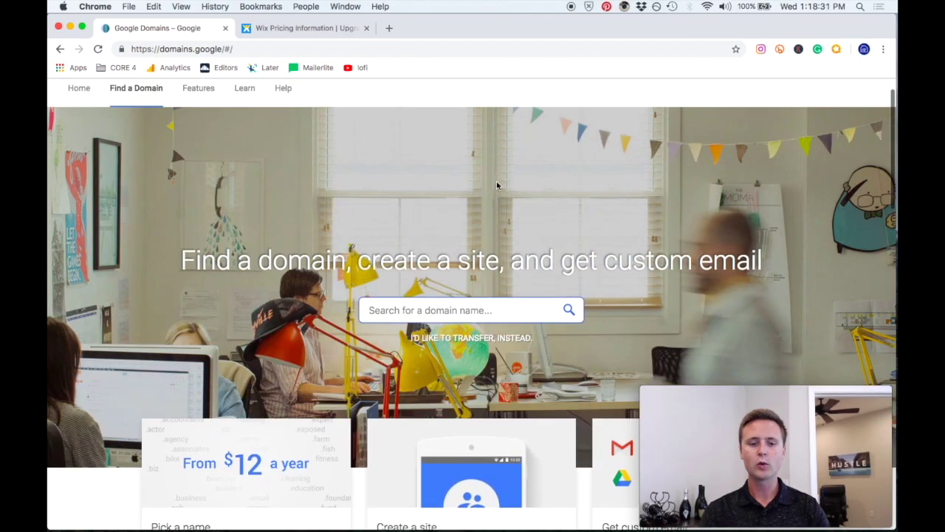
scroll(497, 185, "down", 4)
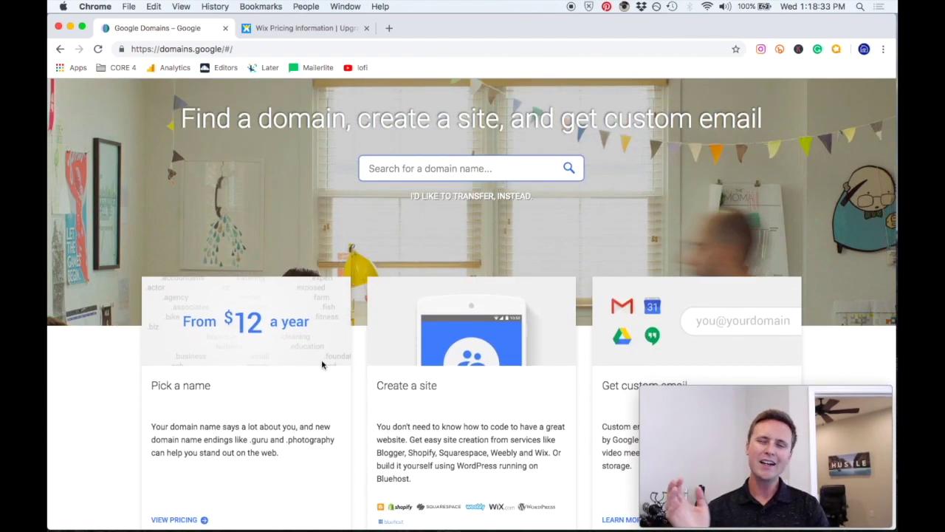
scroll(526, 162, "up", 2)
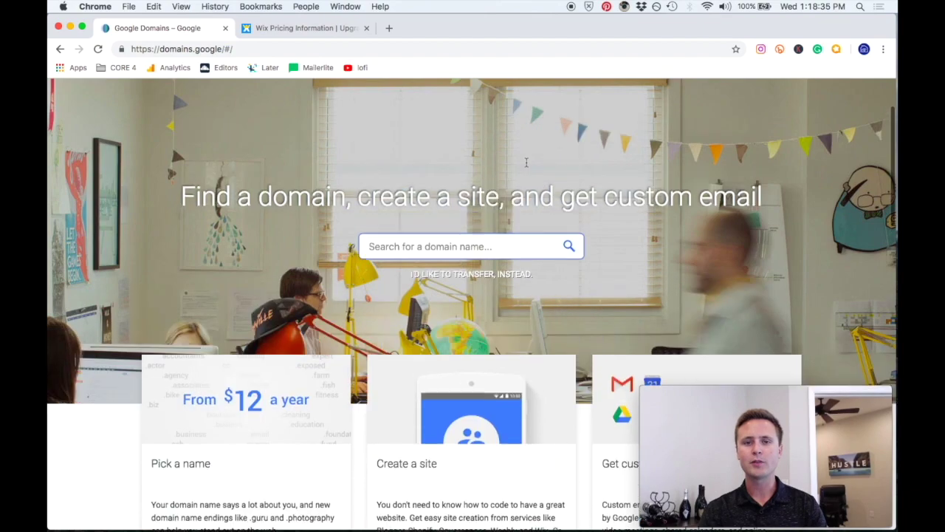
scroll(526, 162, "up", 3)
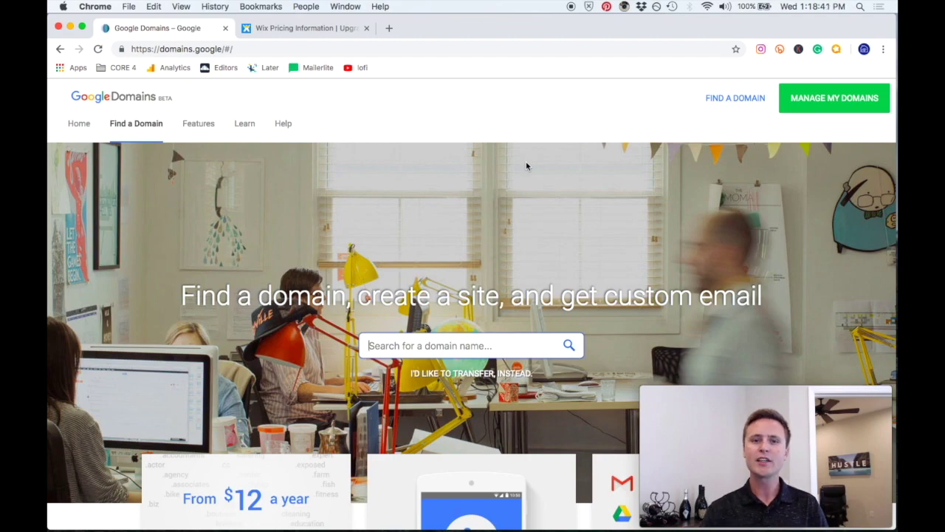
scroll(526, 165, "down", 3)
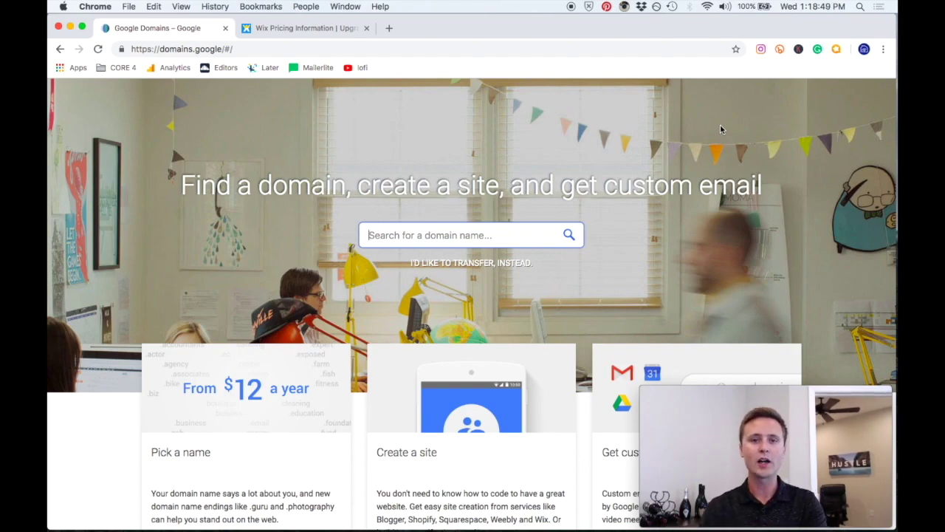
- Search Google Domains for eastendcafe, finding eastendcafe.com unavailable
type("eas")
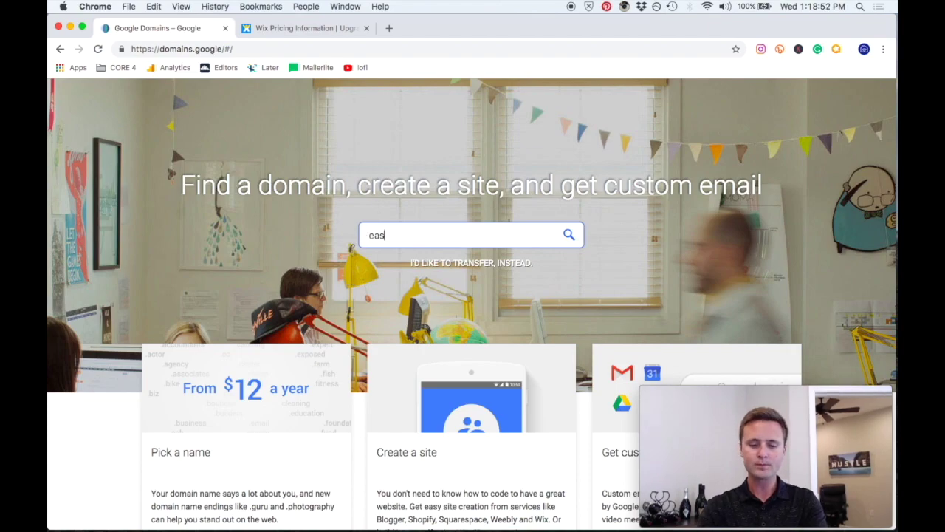
type("tendcafe")
key("Return")
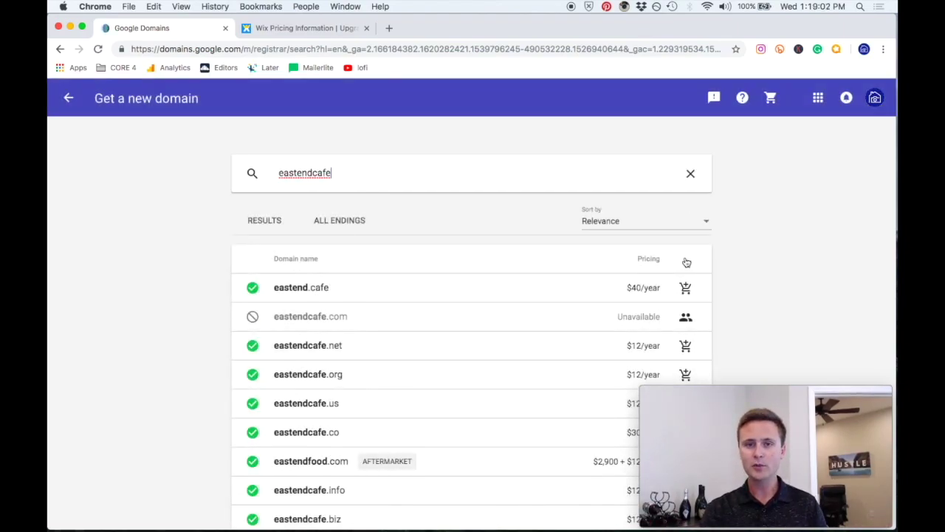
scroll(749, 291, "down", 2)
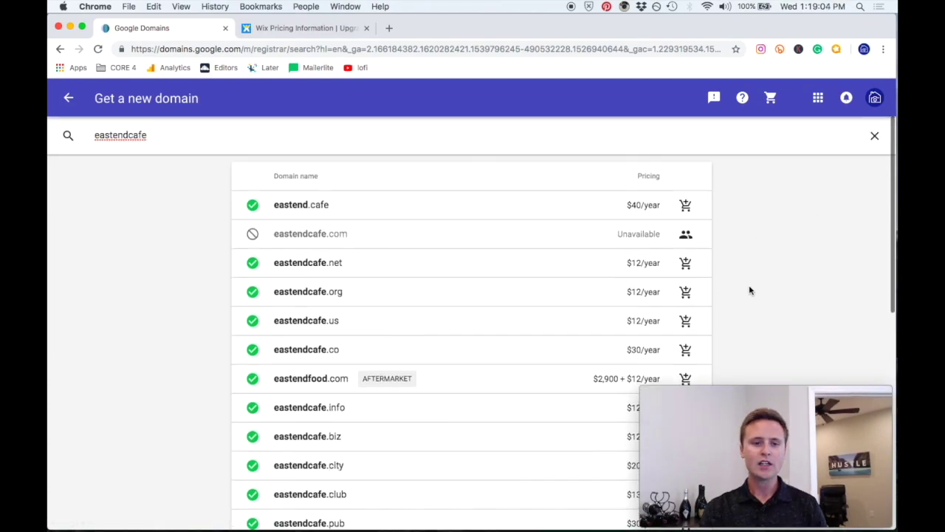
scroll(749, 290, "up", 2)
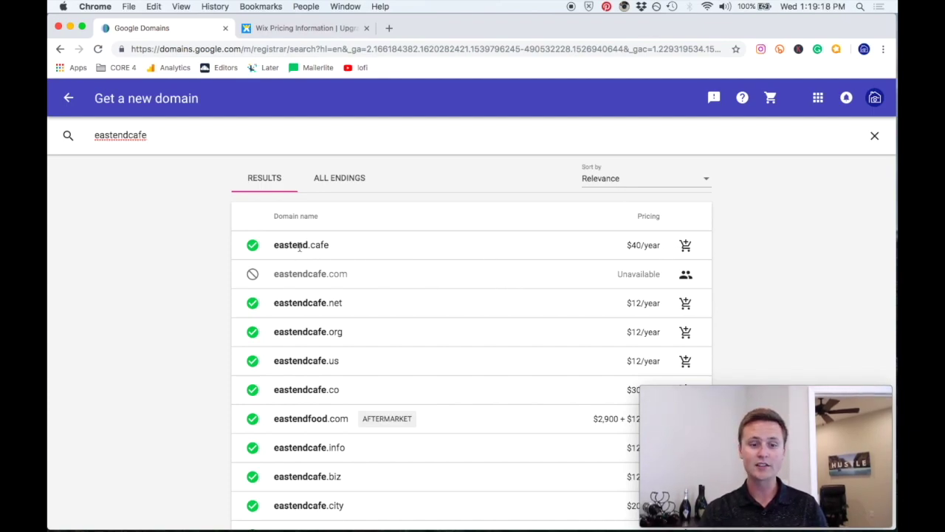
- Review the results listing .net, .org and .us at $12/year, then show all endings
scroll(474, 277, "down", 1)
scroll(474, 277, "down", 1)
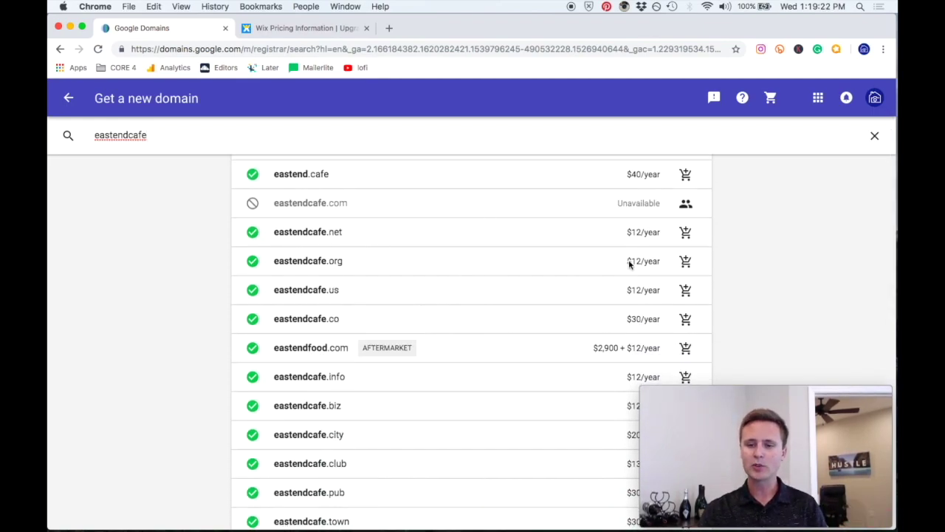
scroll(633, 229, "down", 1)
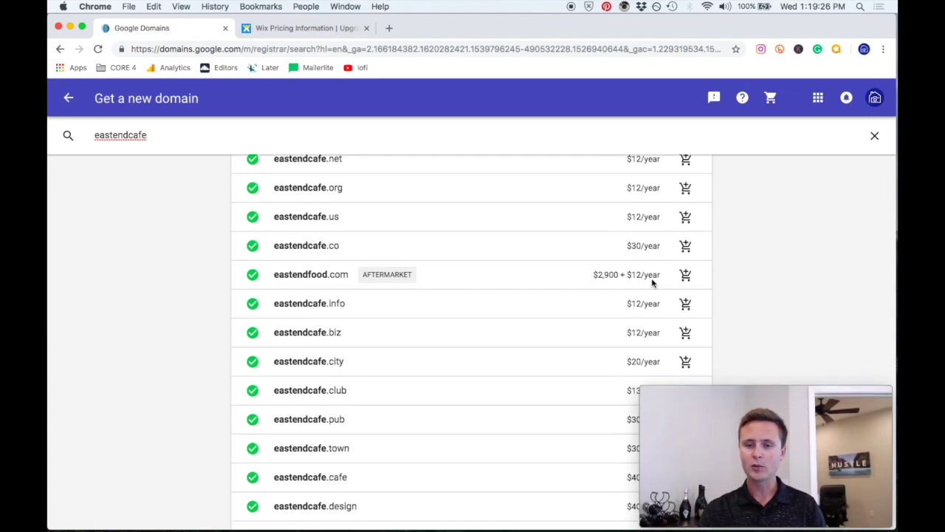
mouse_move(387, 348)
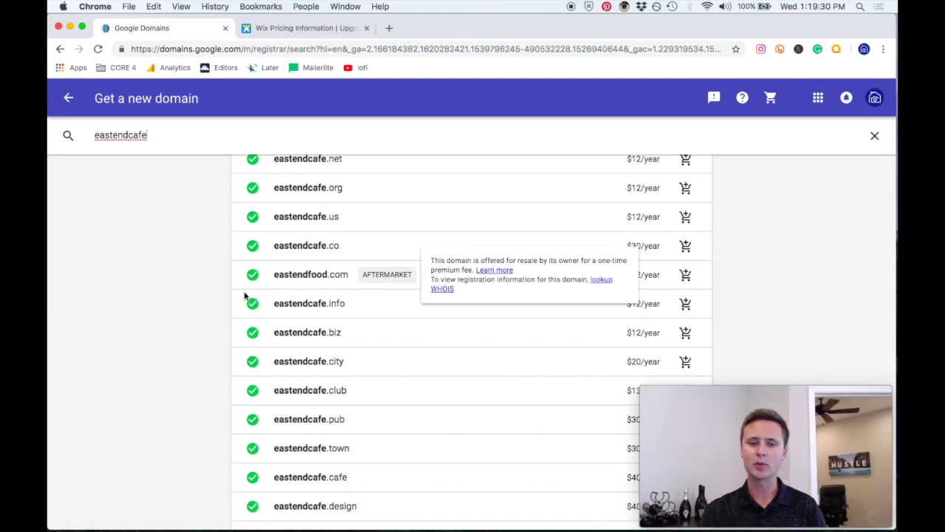
scroll(455, 373, "down", 5)
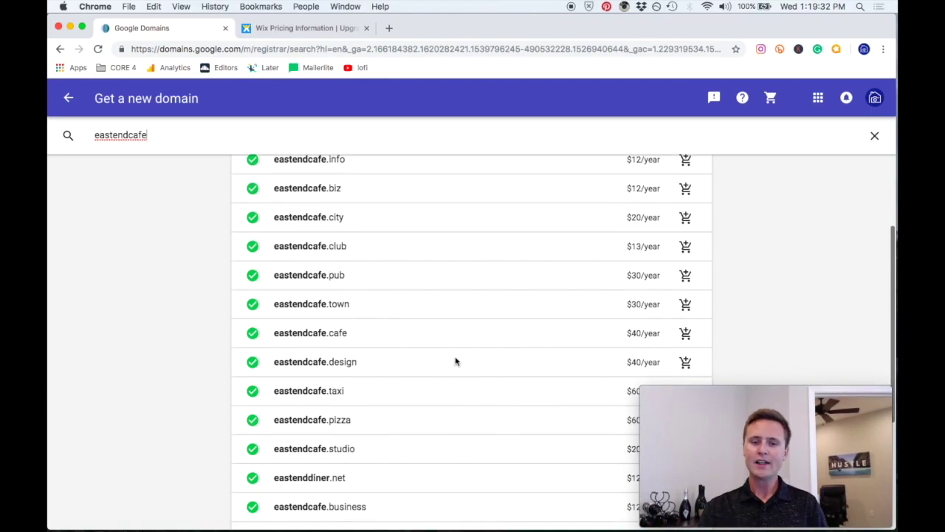
scroll(454, 359, "down", 5)
scroll(453, 358, "up", 15)
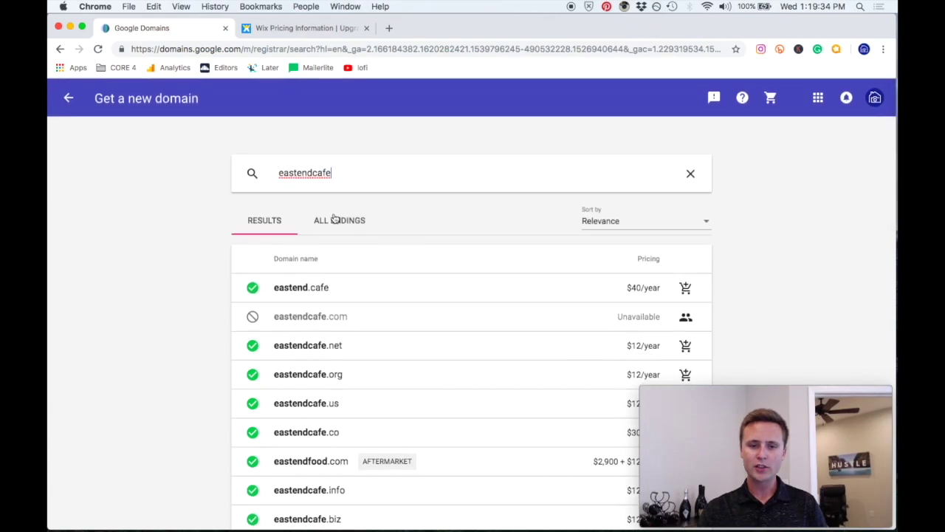
left_click(336, 220)
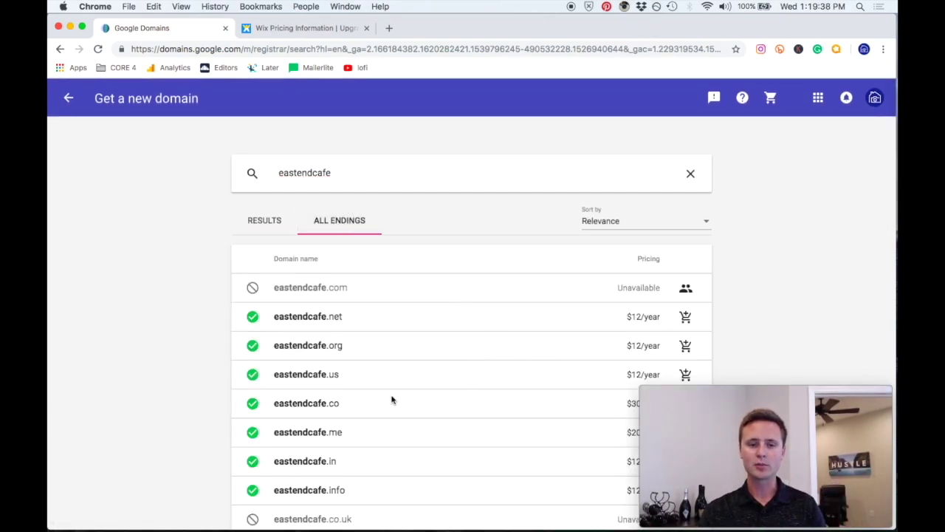
- Review all eastendcafe endings: .me at $20/year, .in at $12/year, .co.uk unavailable
scroll(390, 397, "down", 3)
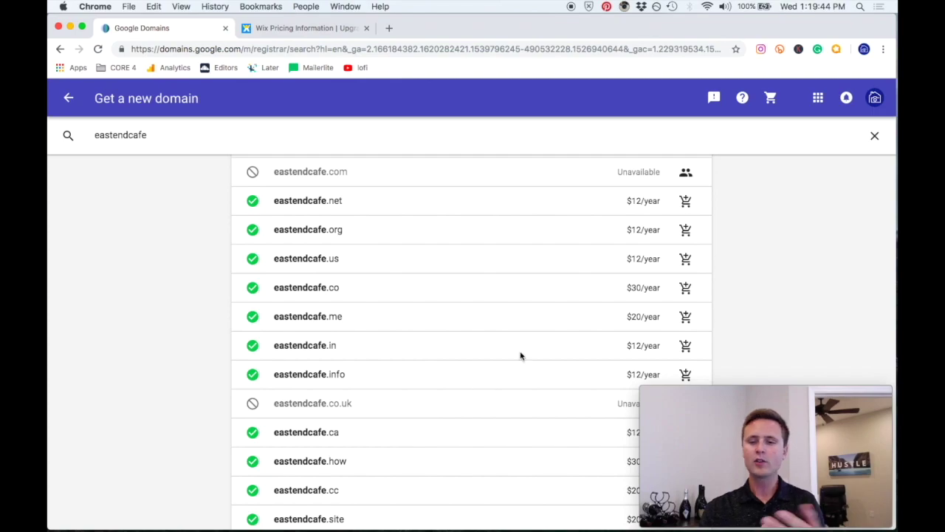
scroll(520, 356, "up", 3)
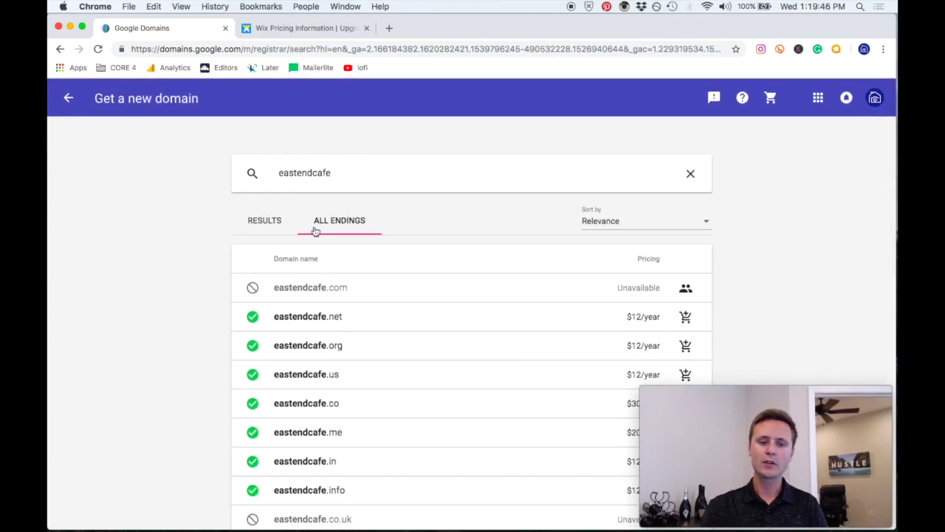
- Search for eastendcafemiami, finding .com, .net, .org and .us available at $12/year
left_click(340, 176)
type("mia")
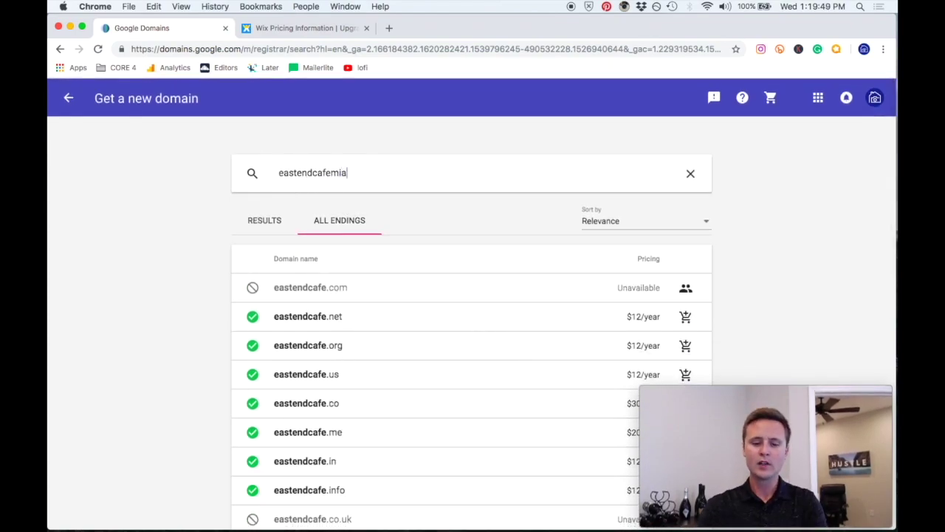
type("mi")
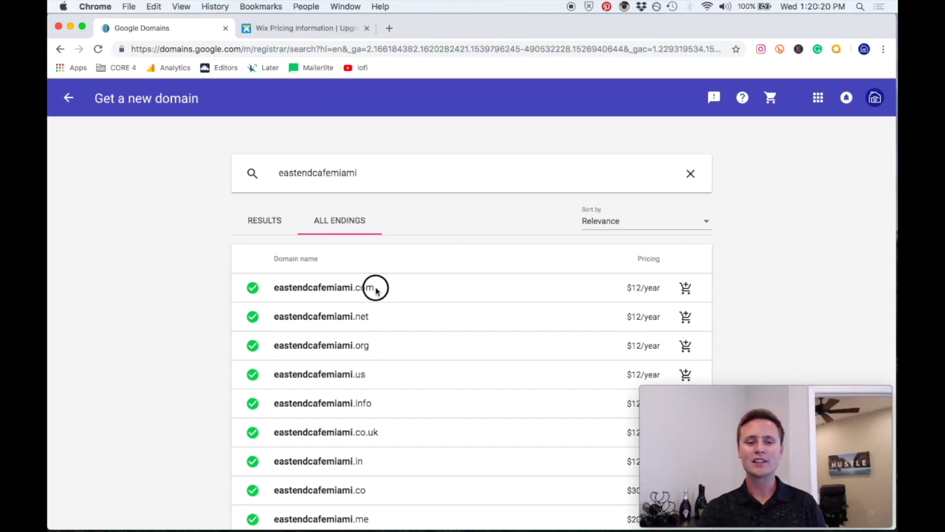
left_click_drag(375, 287, 249, 287)
left_click(775, 269)
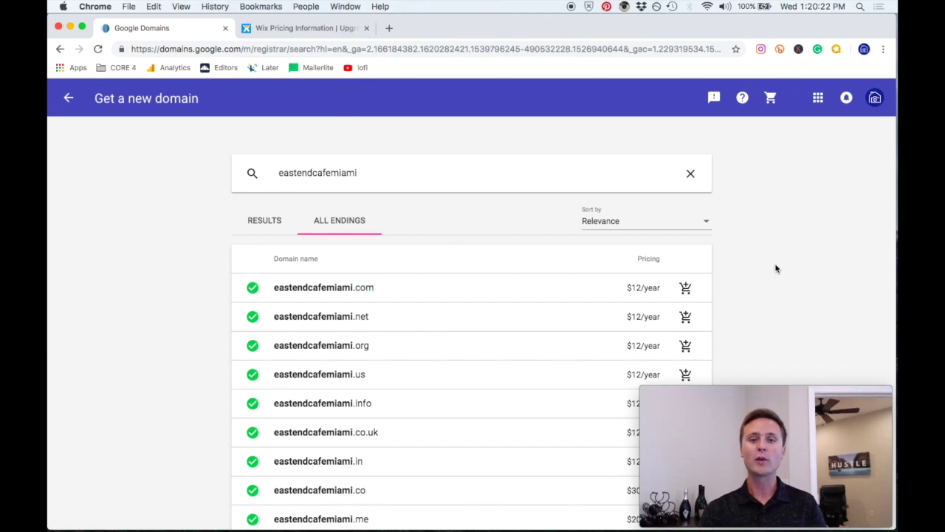